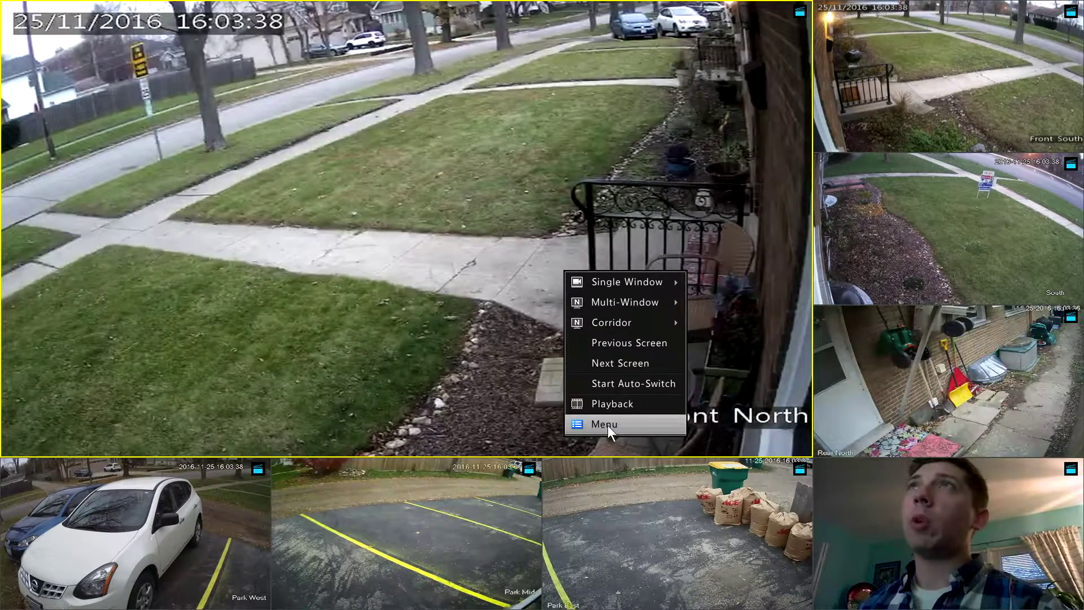
# Step: Open recorded playback and leave only the Front North camera selected
pyautogui.click(615, 402)
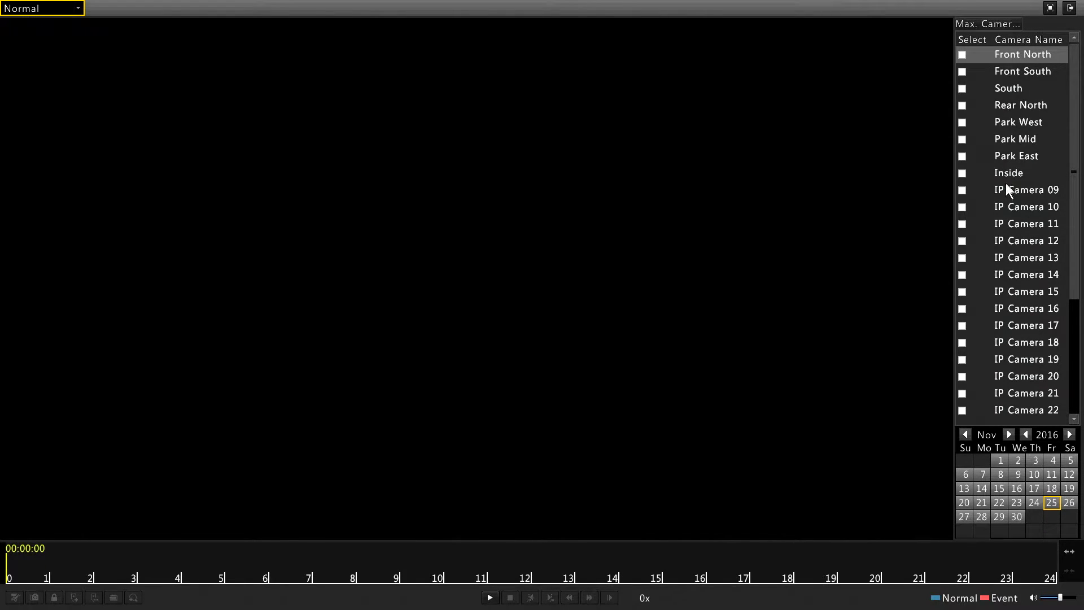
pyautogui.click(962, 55)
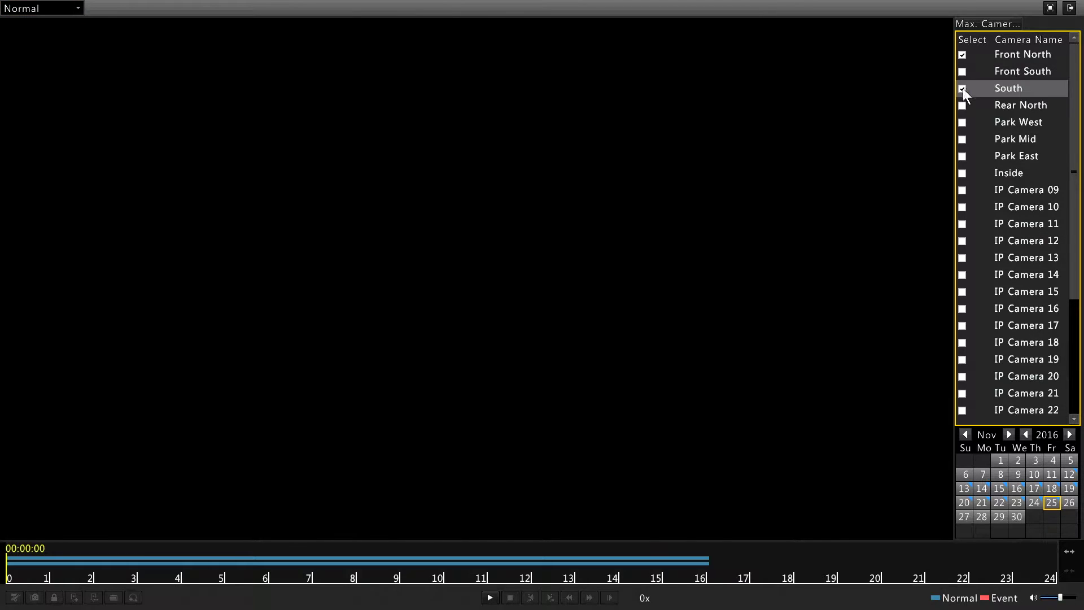
pyautogui.click(963, 106)
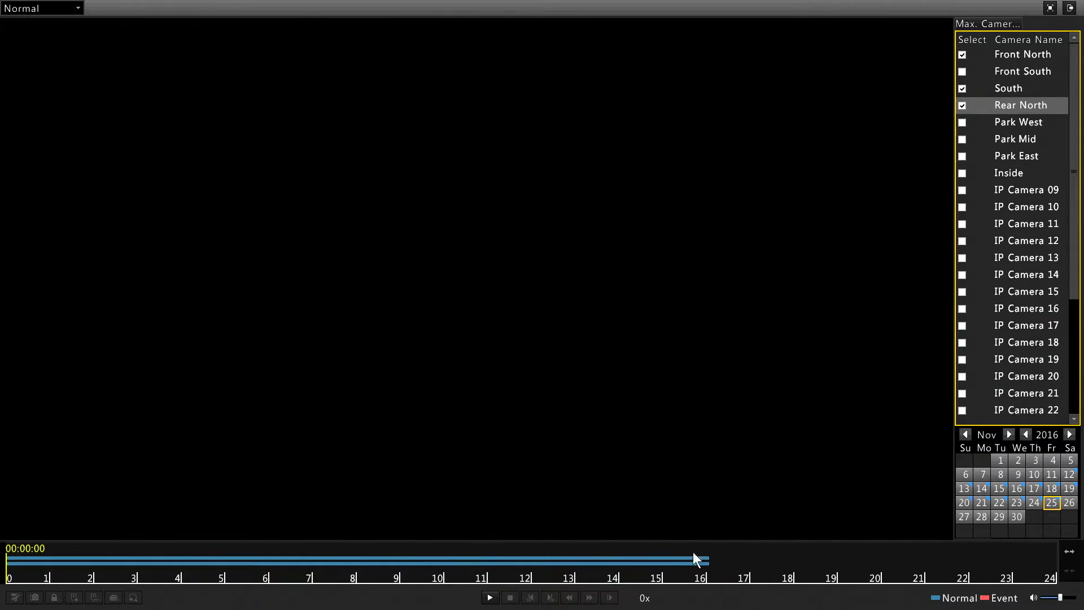
pyautogui.click(962, 88)
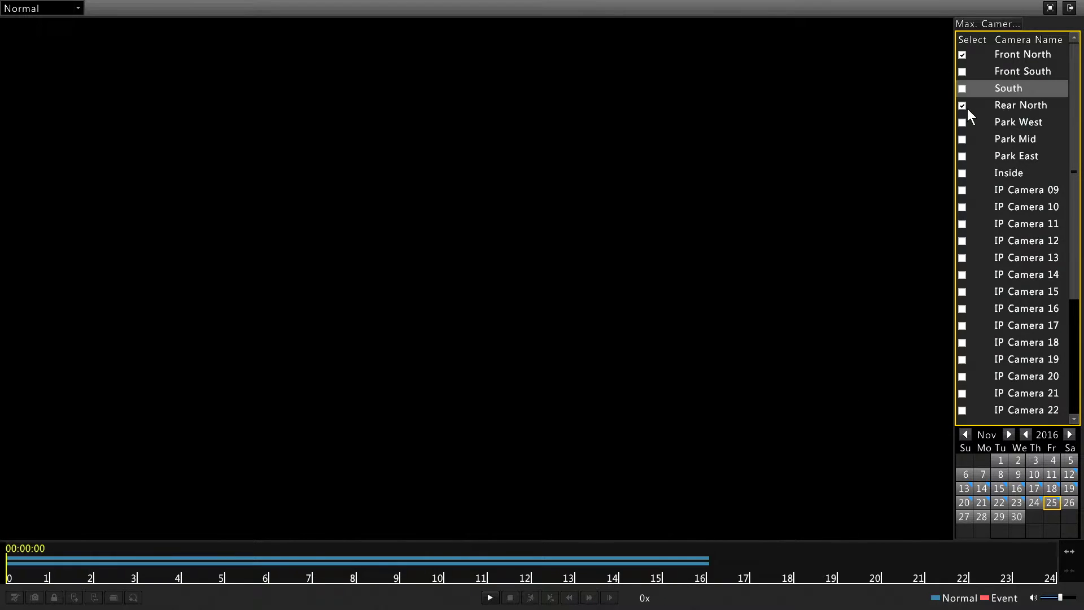
pyautogui.click(963, 106)
pyautogui.click(963, 55)
pyautogui.click(962, 54)
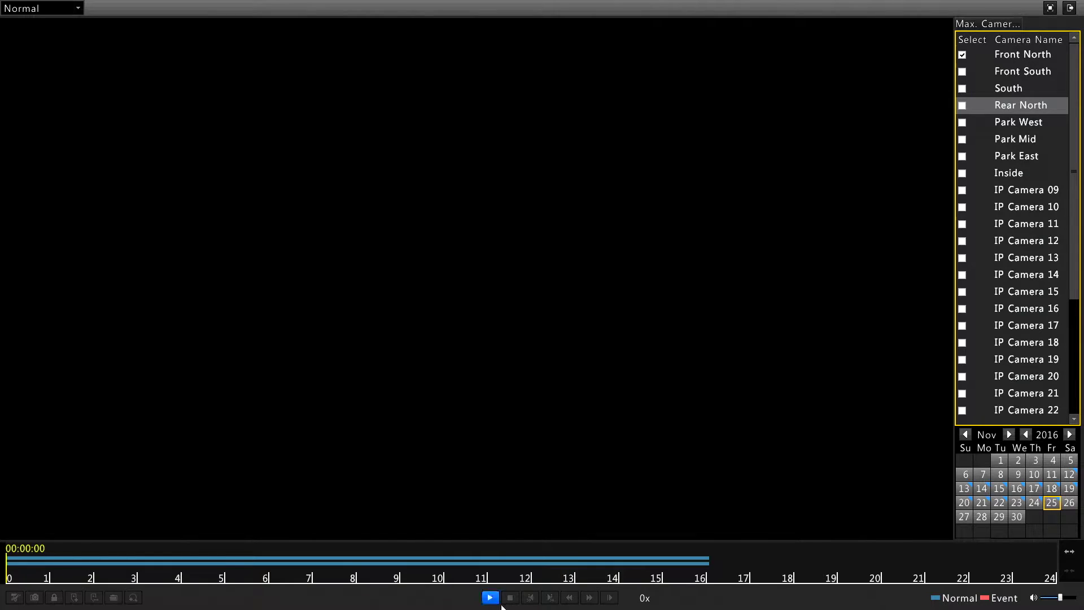
# Step: Start Front North playback for 25 Nov 2016 by picking a timeline position
pyautogui.click(514, 559)
pyautogui.click(395, 558)
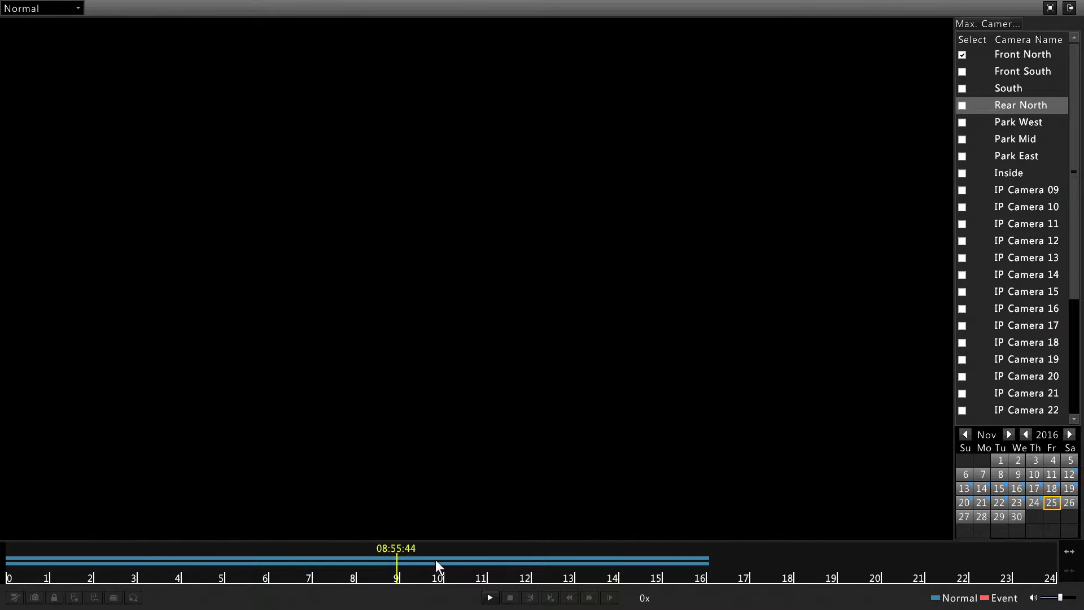
pyautogui.click(483, 560)
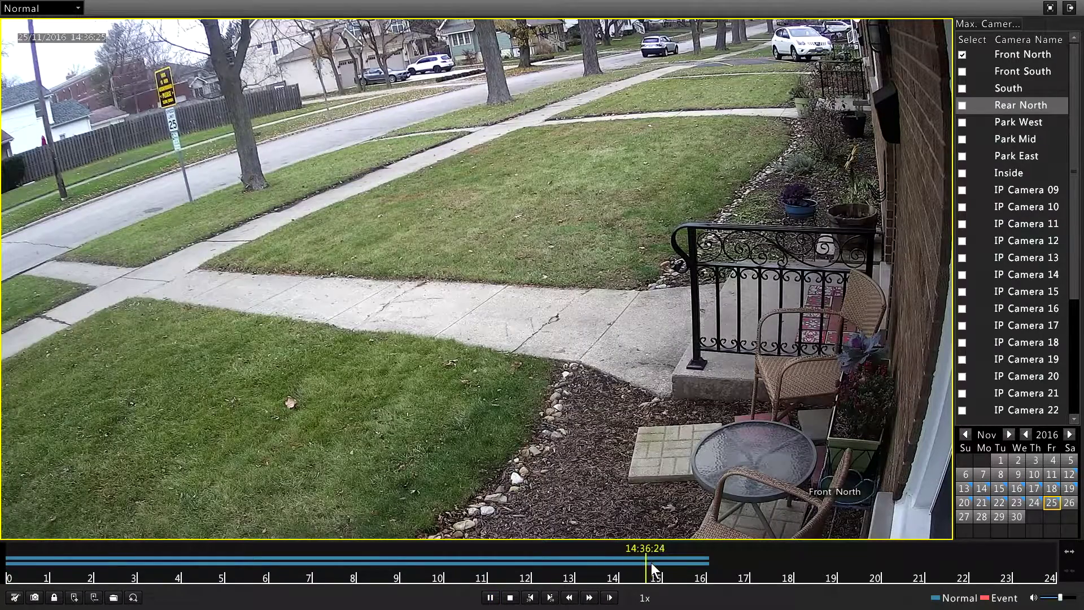
# Step: Seek Front North playback to about 14:44, then 14:54, and back to 14:45
pyautogui.click(652, 562)
pyautogui.click(659, 564)
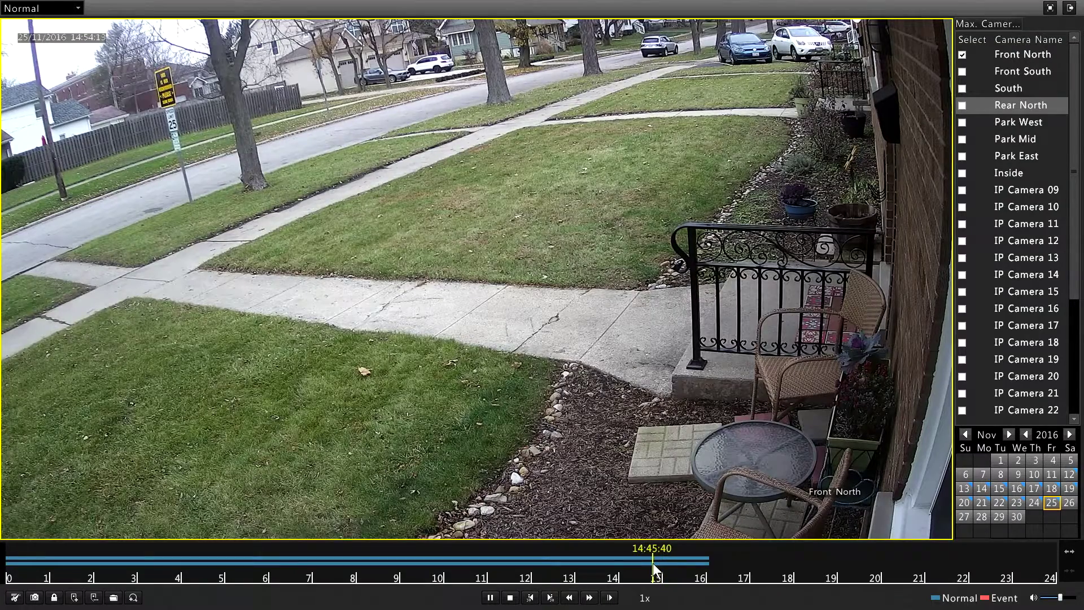
pyautogui.click(653, 564)
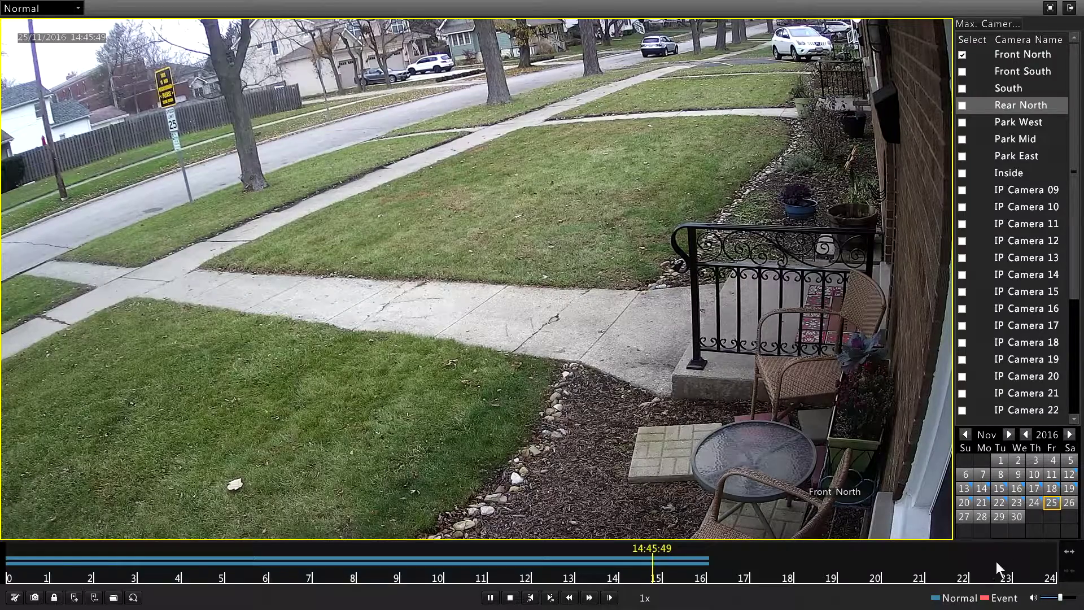
# Step: Zoom the timeline to 12–18 h, seek to about 14:50:42, and start a clip there
pyautogui.click(1070, 556)
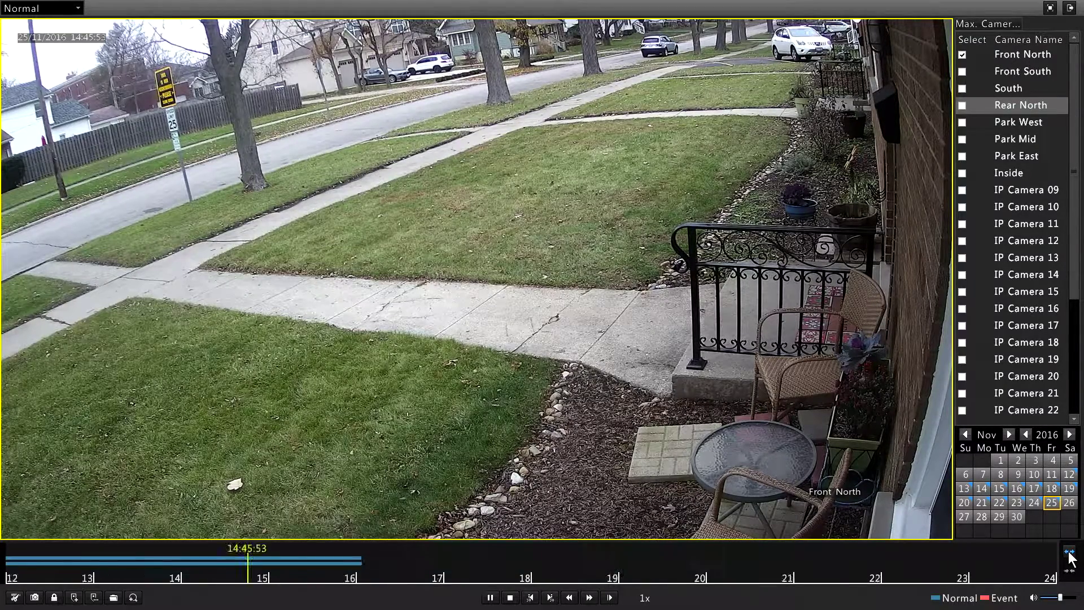
pyautogui.click(1069, 556)
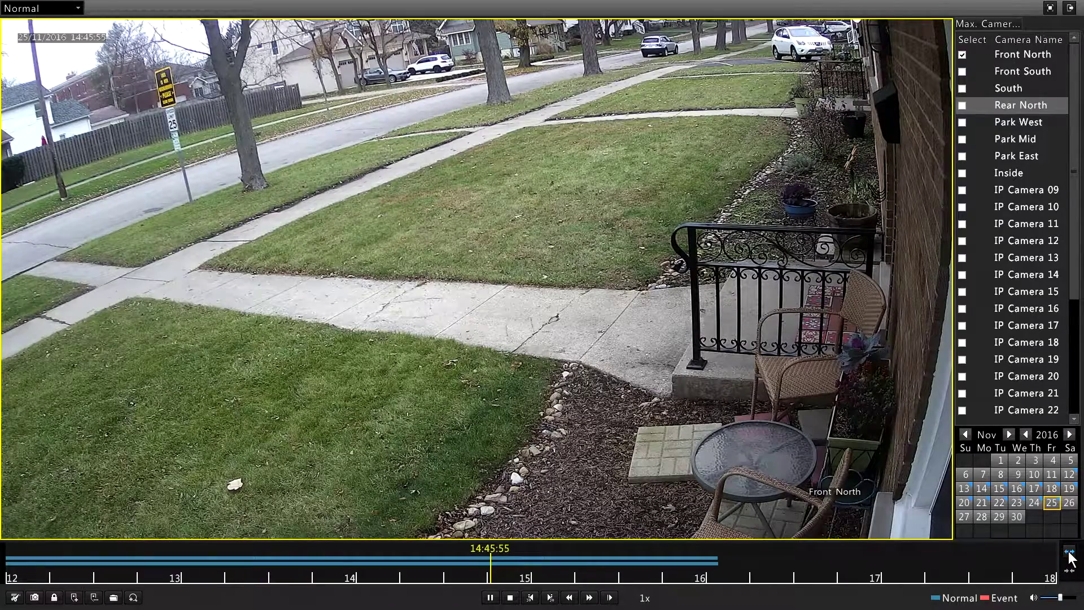
pyautogui.click(503, 562)
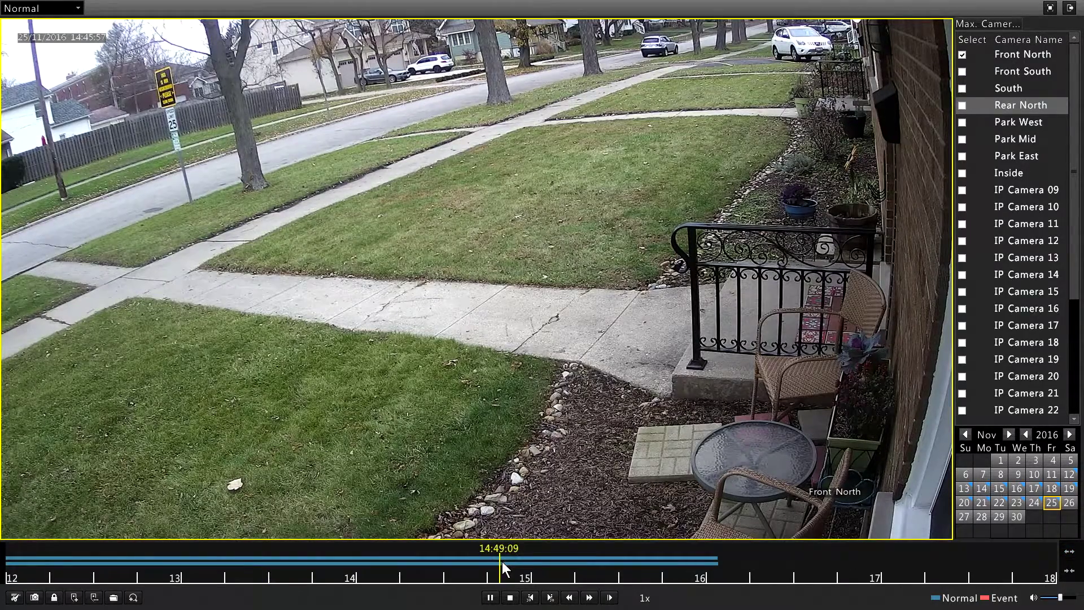
pyautogui.click(507, 562)
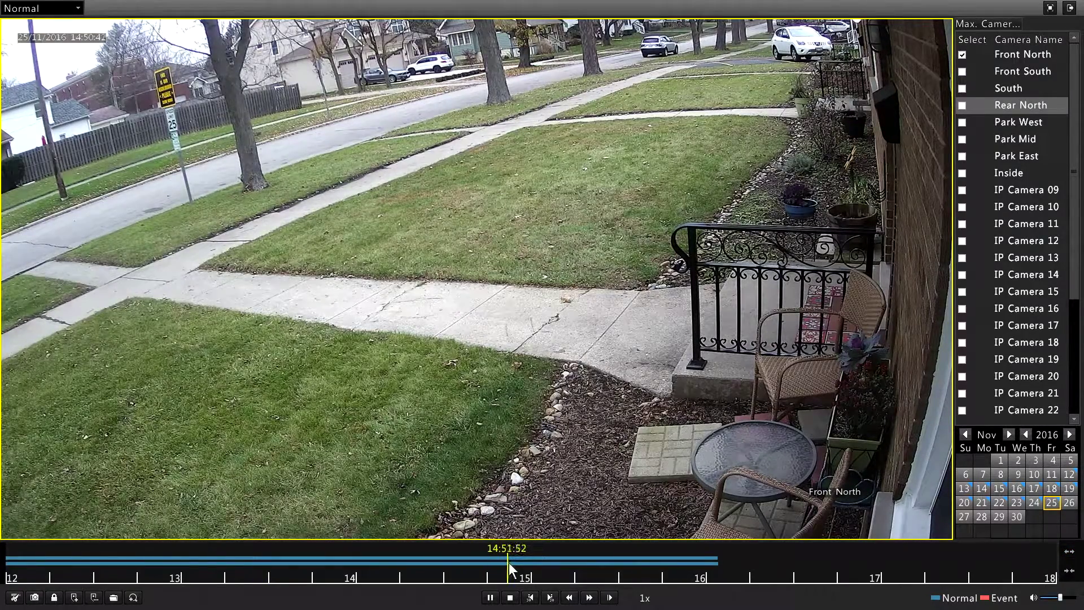
pyautogui.click(505, 562)
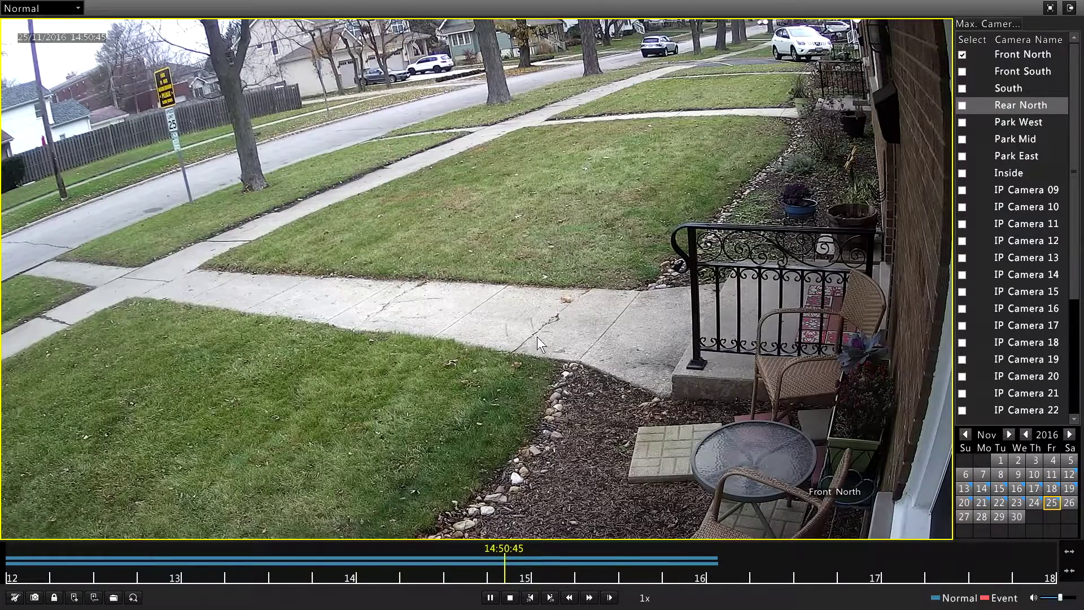
pyautogui.click(16, 599)
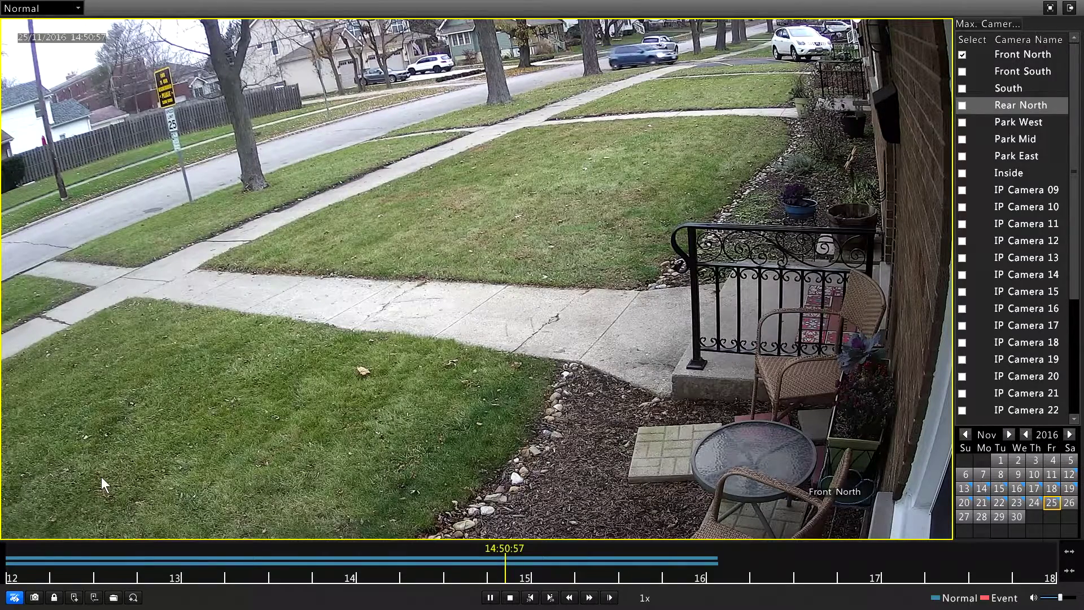
# Step: Advance playback to about 14:52:43, pause there, and end the clip
pyautogui.click(508, 569)
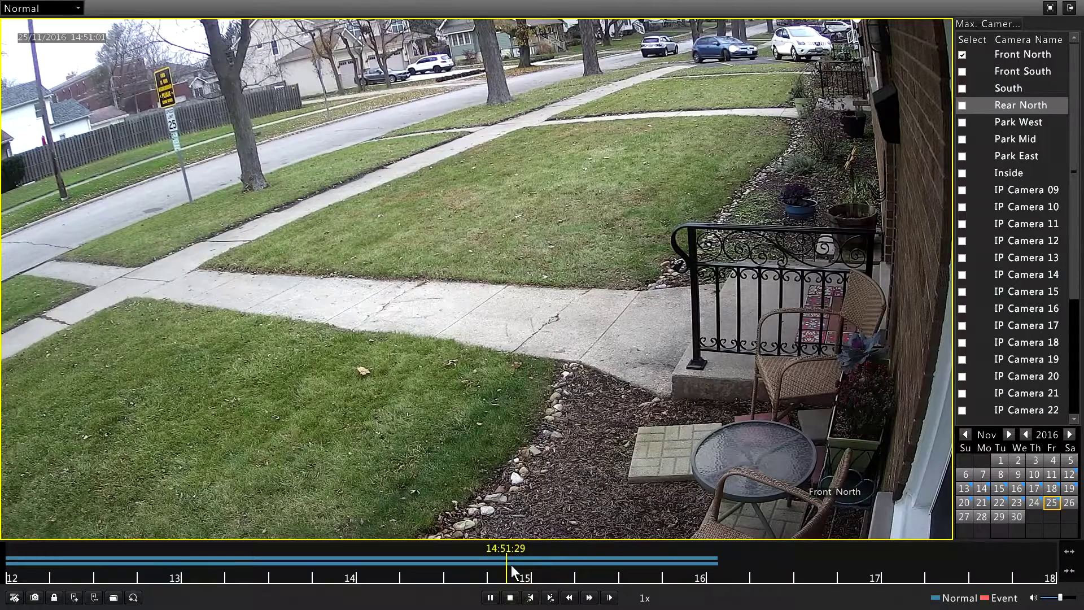
pyautogui.click(511, 565)
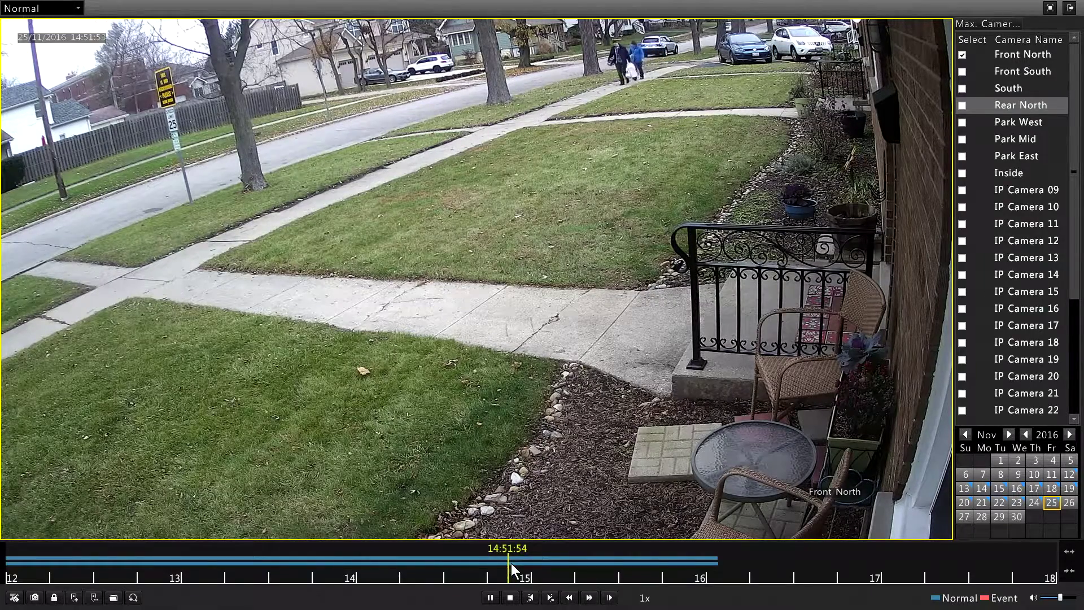
pyautogui.click(510, 564)
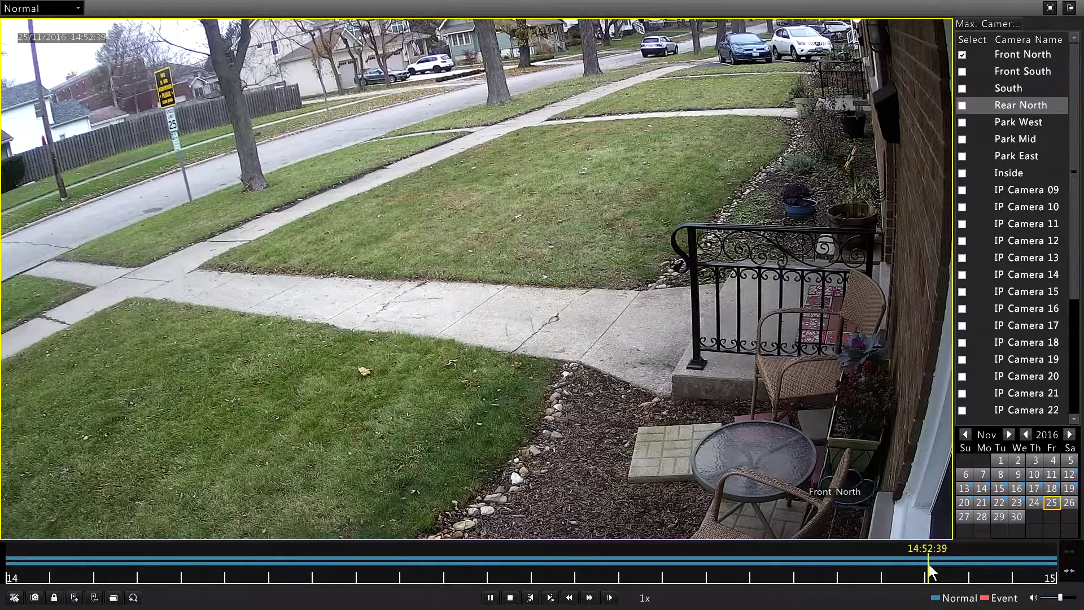
pyautogui.click(490, 598)
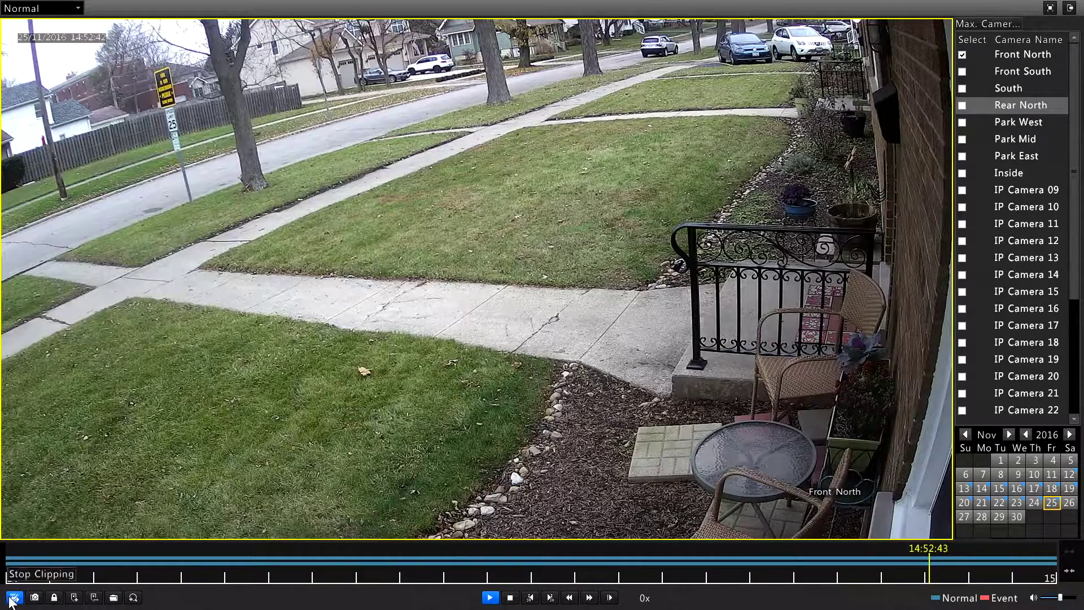
pyautogui.click(14, 597)
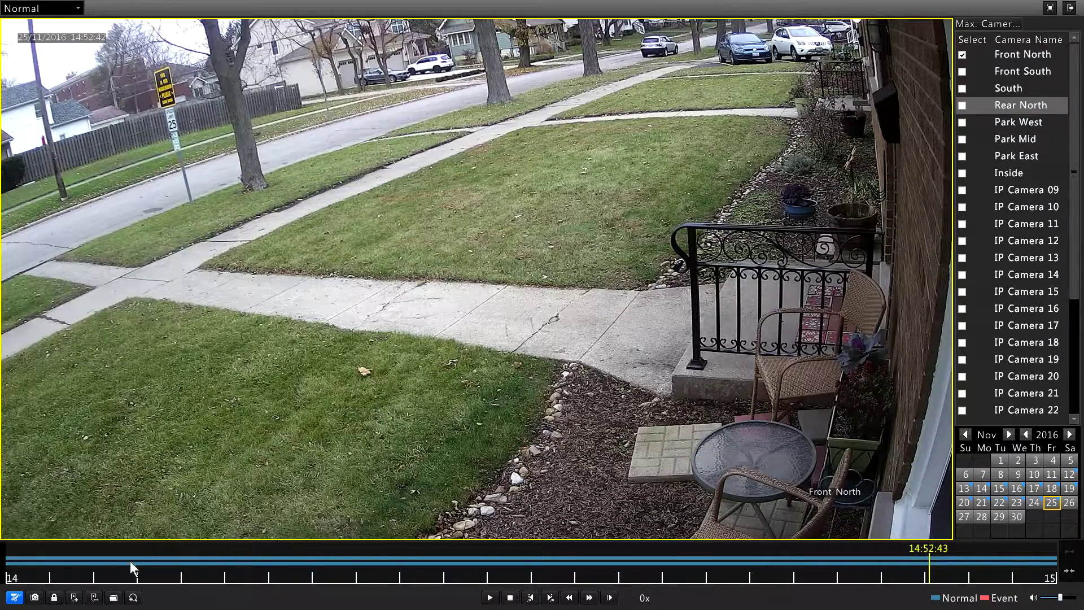
# Step: Open the saved video clip list and select both Front North clips (42.4 MB)
pyautogui.click(114, 598)
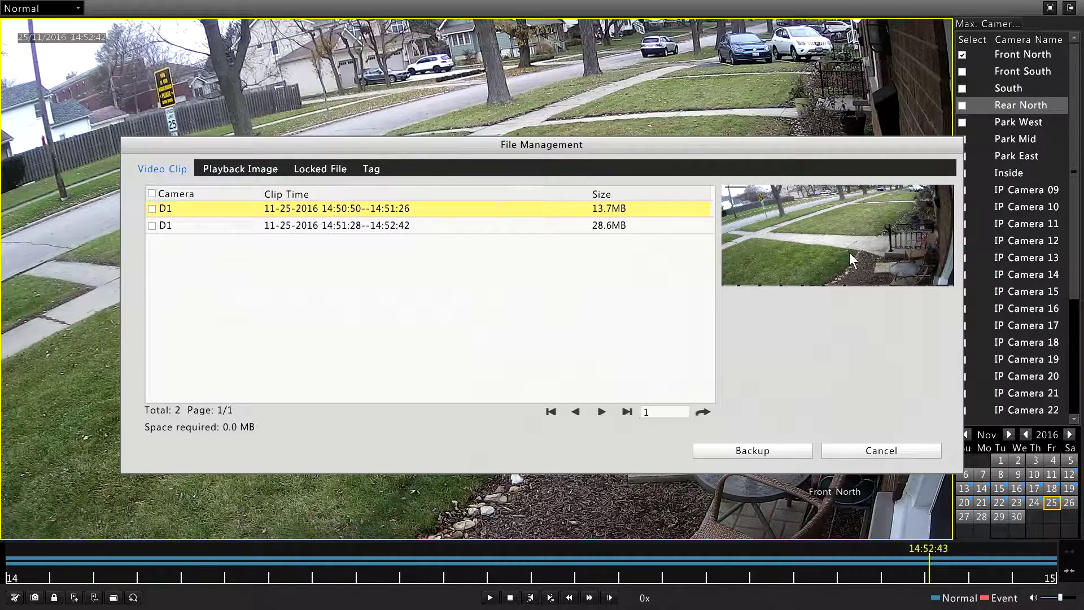
pyautogui.click(152, 194)
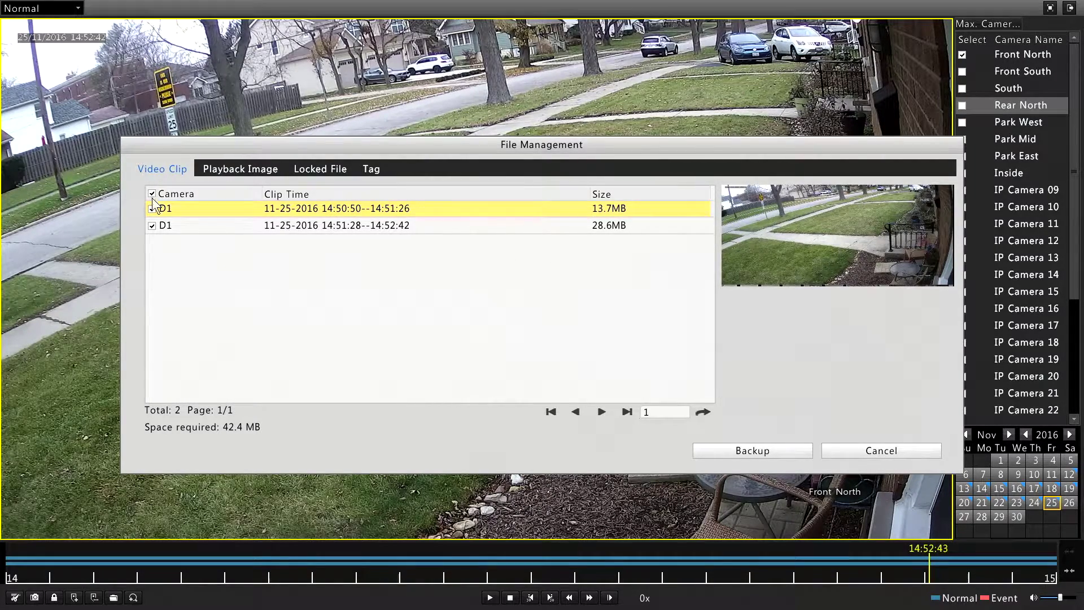
# Step: Start the backup and format the USB_1 drive to FAT32
pyautogui.click(722, 450)
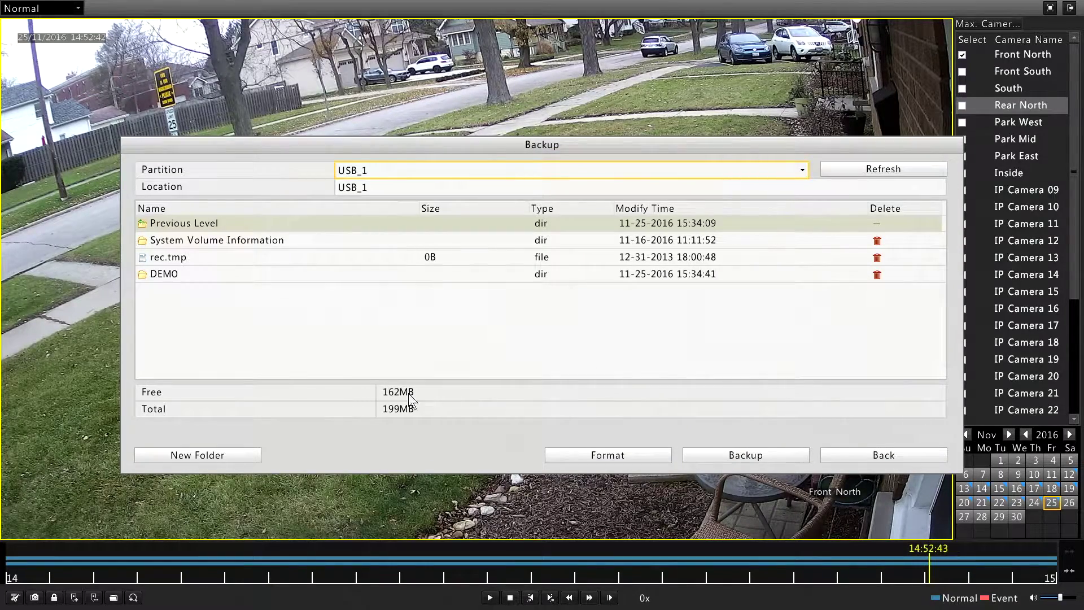
pyautogui.click(156, 274)
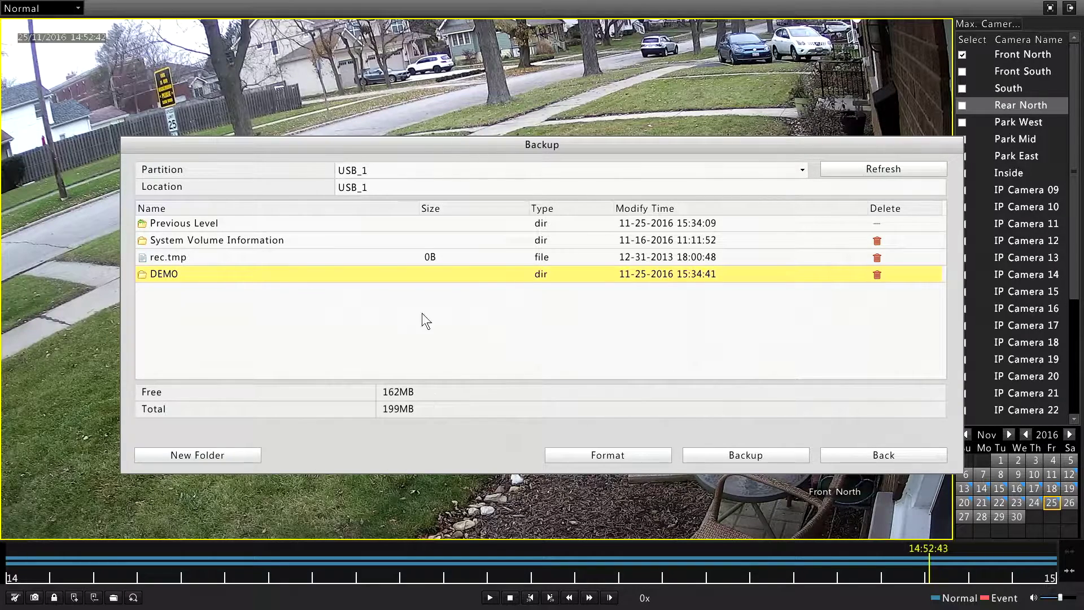
pyautogui.click(618, 452)
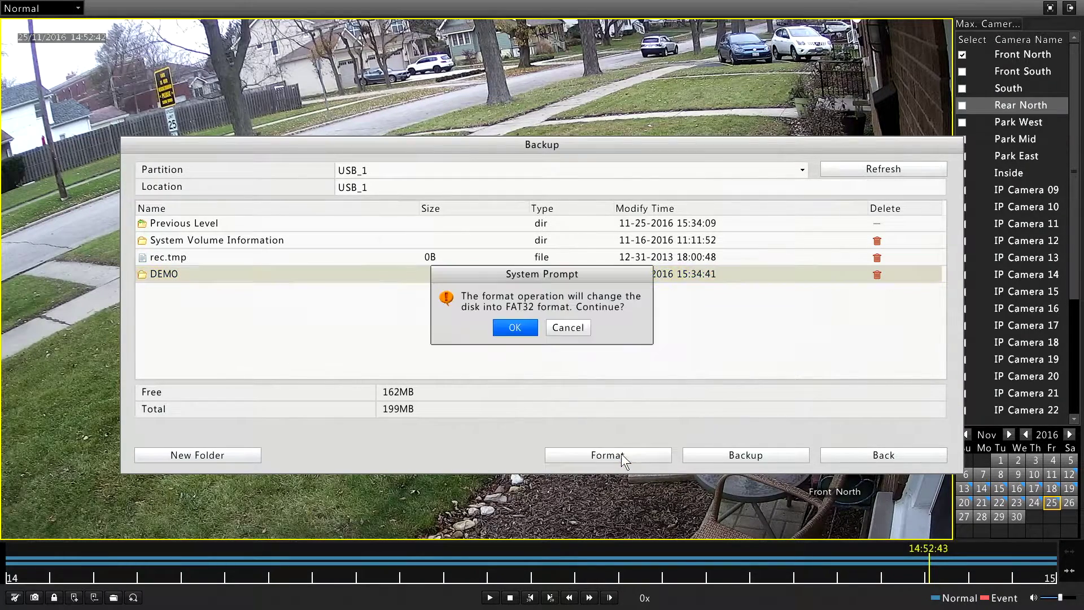
pyautogui.click(520, 329)
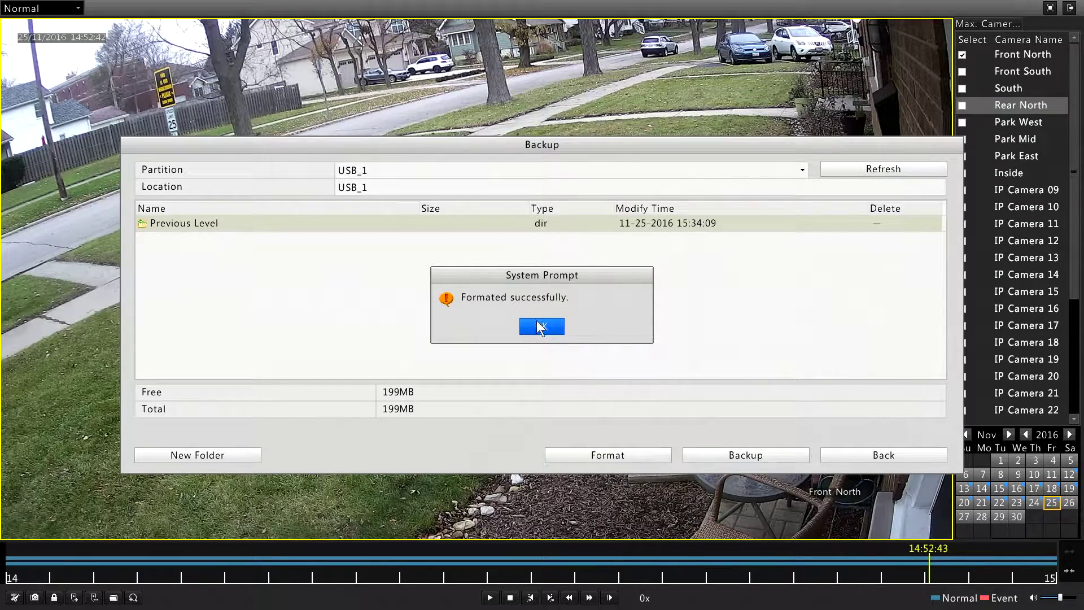
pyautogui.click(540, 321)
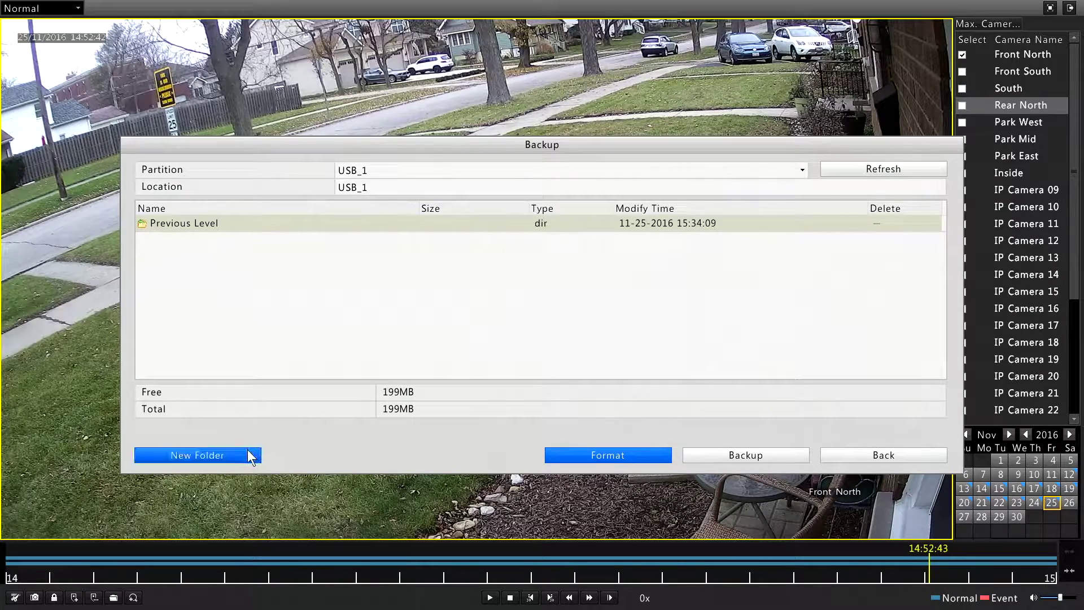
# Step: Create a new folder named DEMO on the drive and open it
pyautogui.click(222, 458)
pyautogui.click(470, 275)
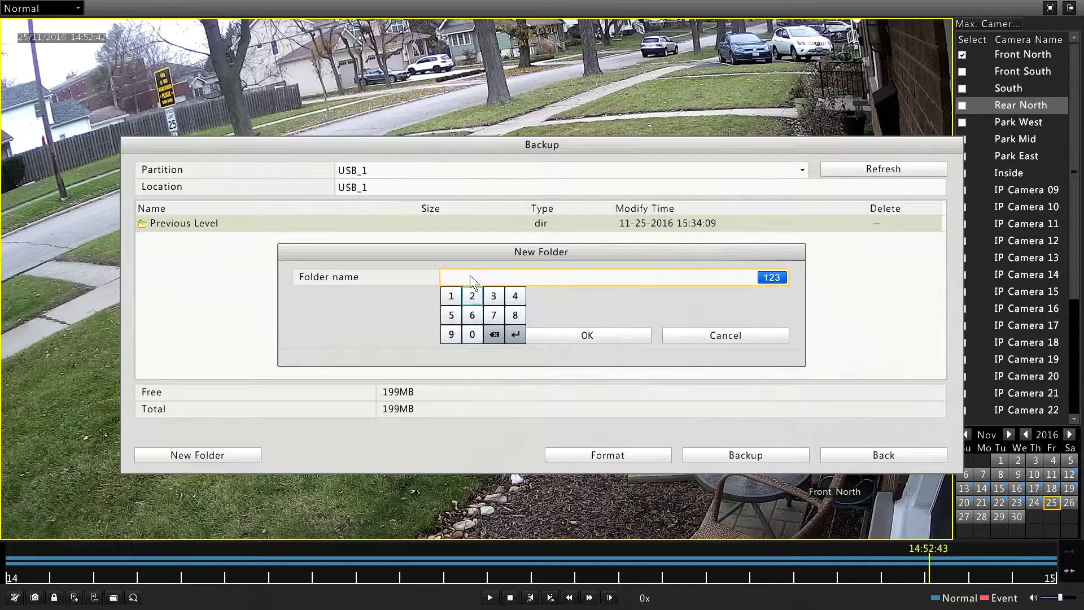
pyautogui.click(774, 277)
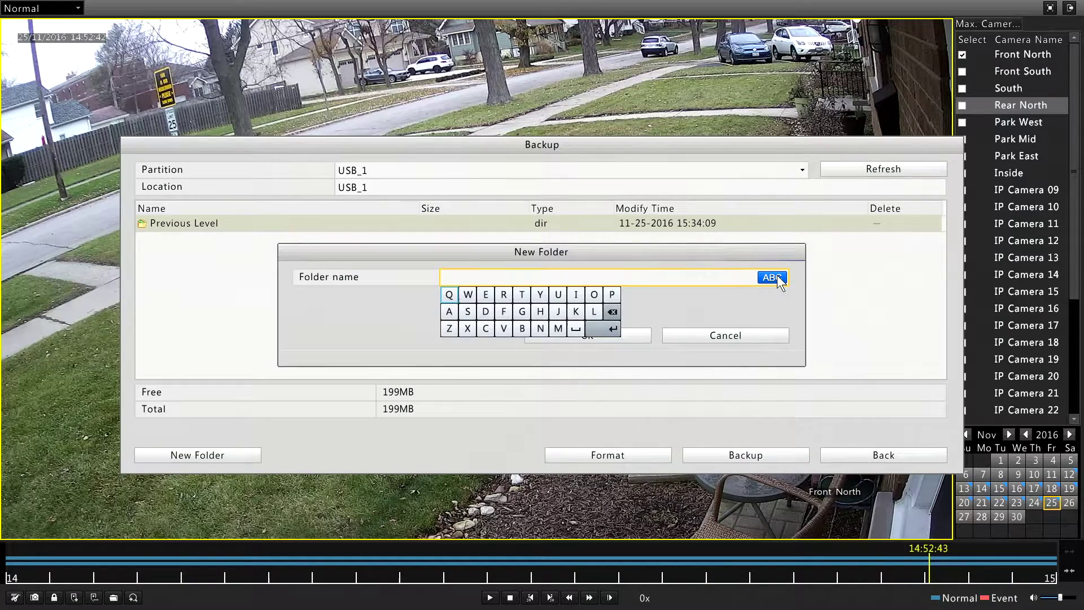
pyautogui.click(485, 311)
pyautogui.click(486, 295)
pyautogui.click(558, 329)
pyautogui.click(595, 295)
pyautogui.click(636, 336)
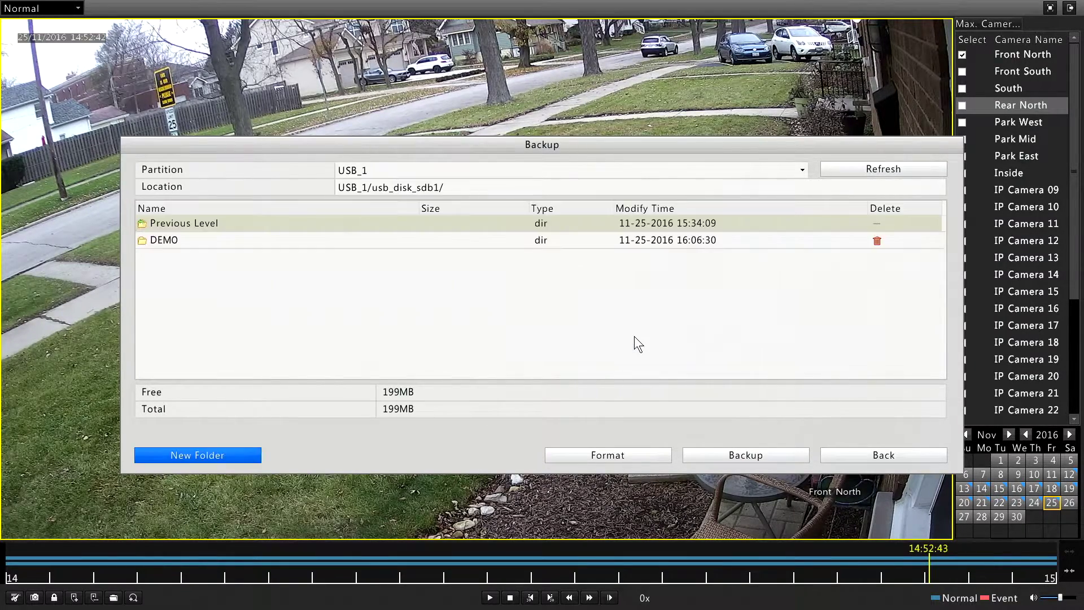
pyautogui.doubleClick(318, 240)
# Step: Back up the two selected clips into USB_1's DEMO folder and let it finish
pyautogui.click(771, 465)
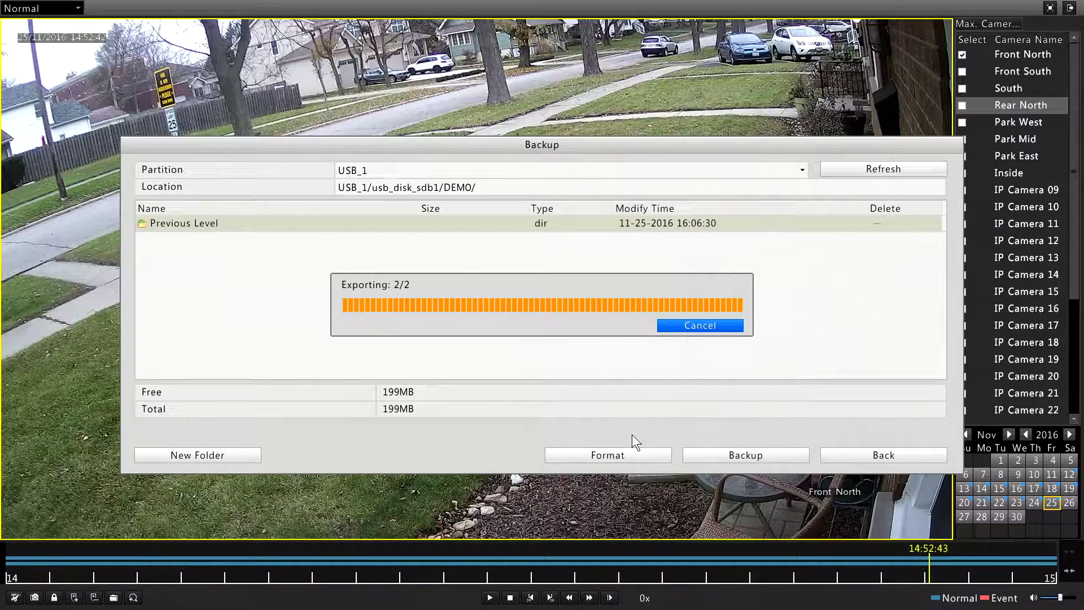
# Step: Acknowledge the export completion, then close the backup and File Management windows
pyautogui.click(543, 326)
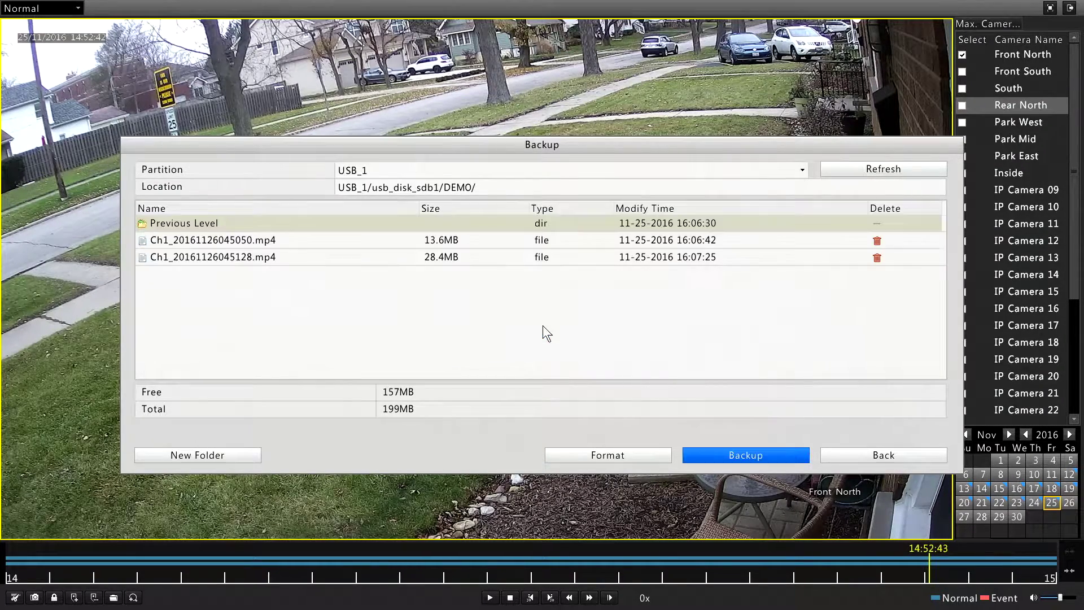
pyautogui.click(845, 456)
pyautogui.rightClick(601, 317)
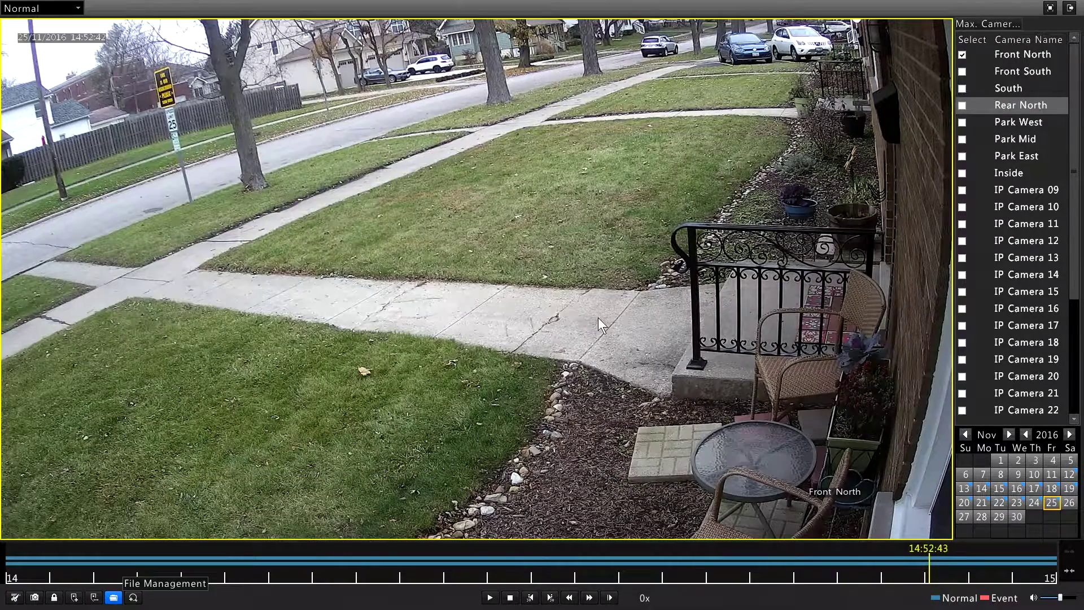